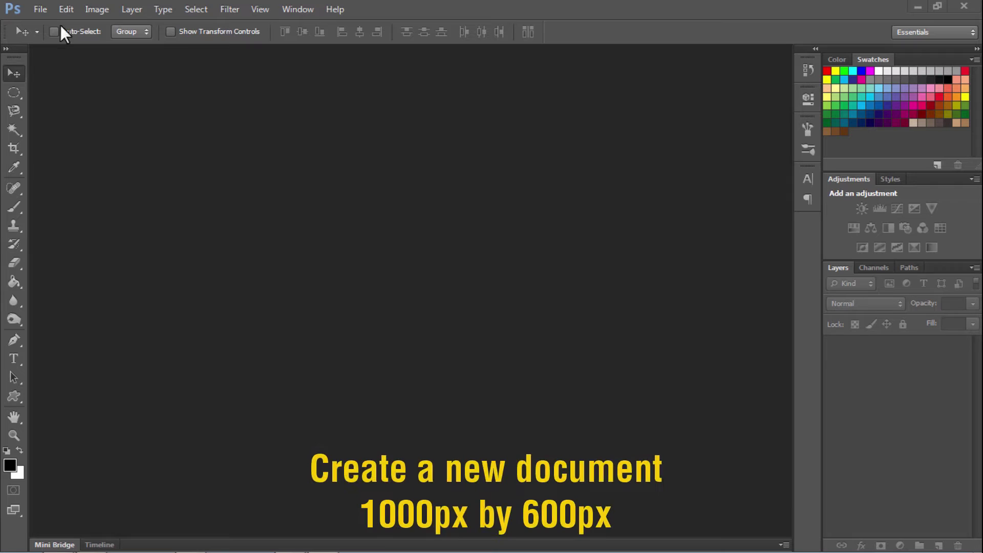
- Create a new white document 1000 × 600 pixels in size
left_click(40, 9)
left_click(48, 27)
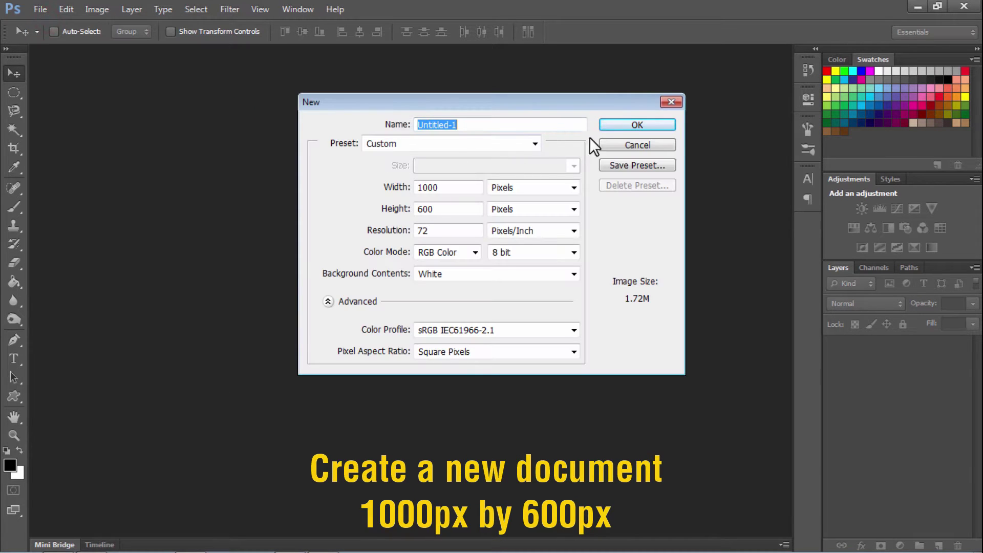
left_click(617, 124)
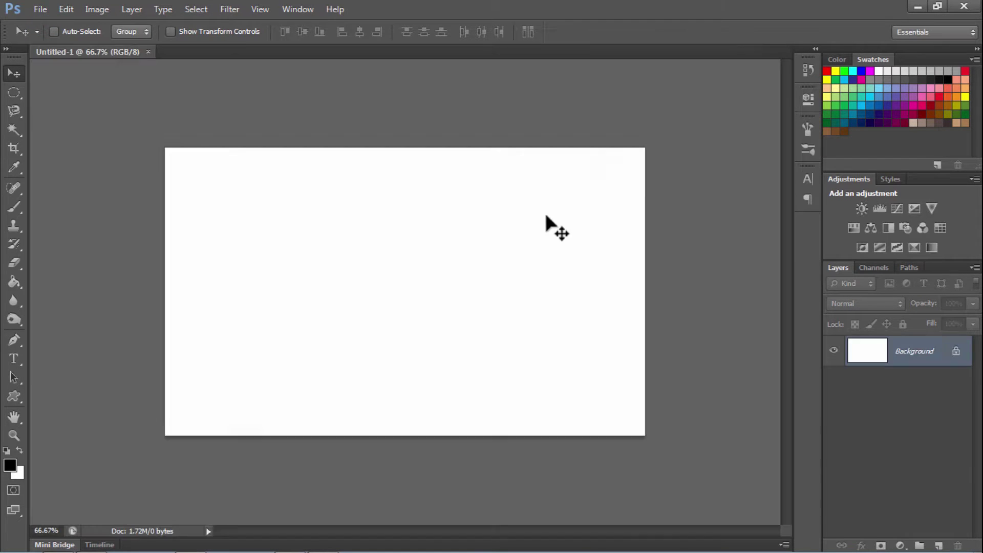
- Draw a circular path on the canvas's left side using the Ellipse tool in Path mode
left_click(13, 396)
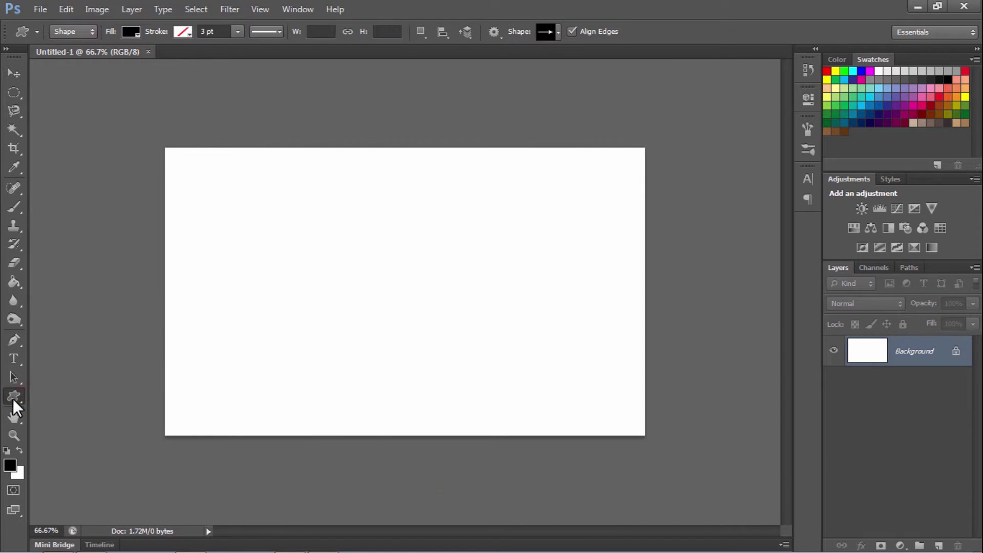
left_click(90, 38)
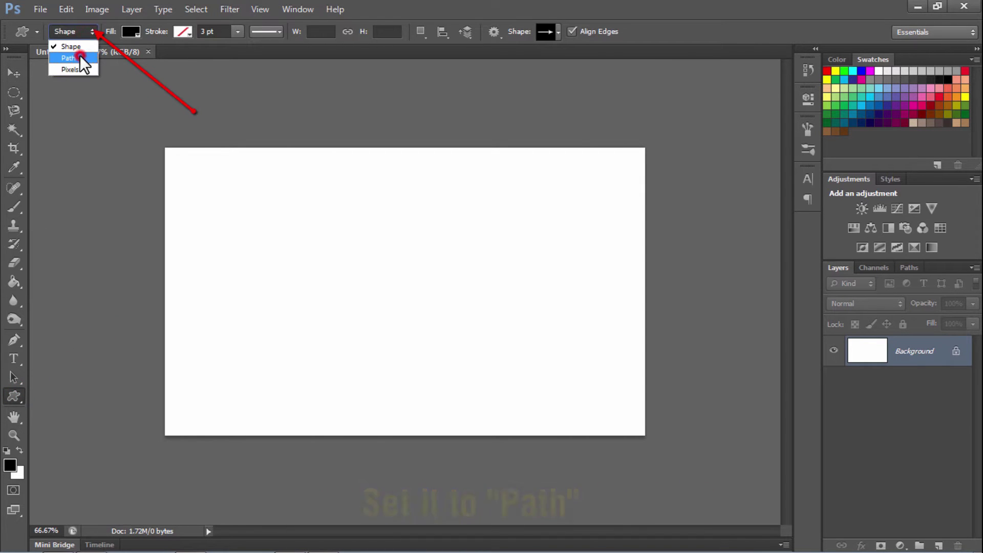
left_click(83, 62)
right_click(14, 396)
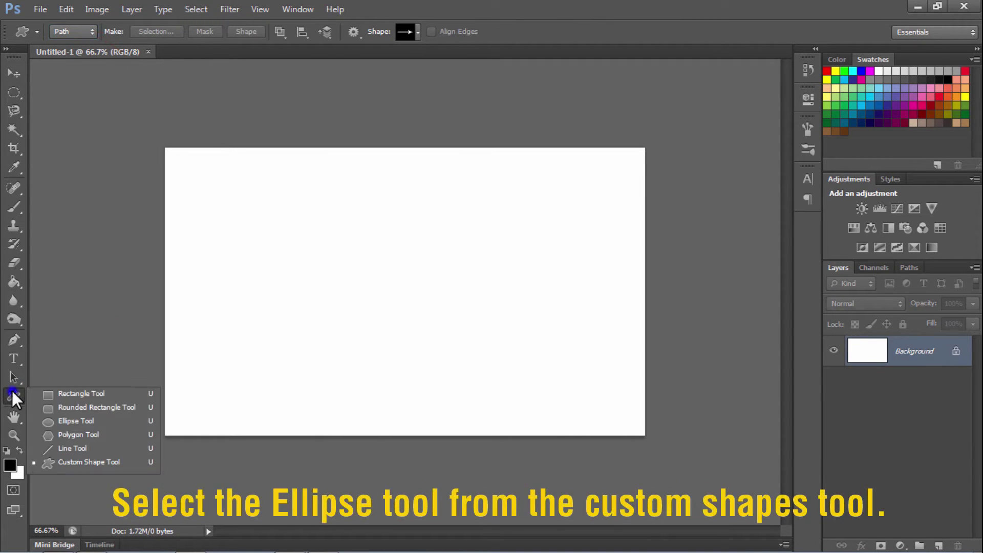
left_click(87, 422)
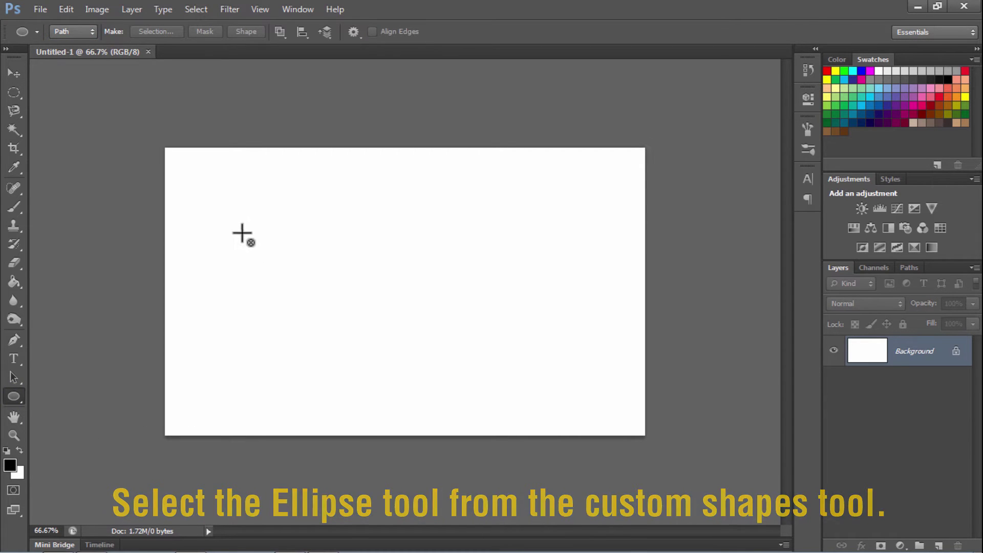
left_click_drag(240, 224, 398, 370)
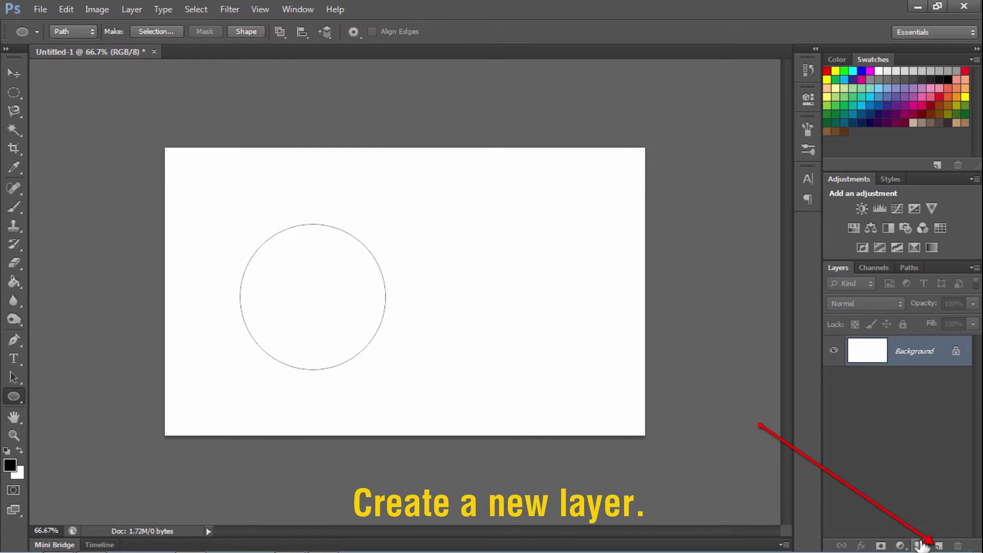
- Add a new layer named 'Circle' and show the Paths panel listing the Work Path
left_click(939, 546)
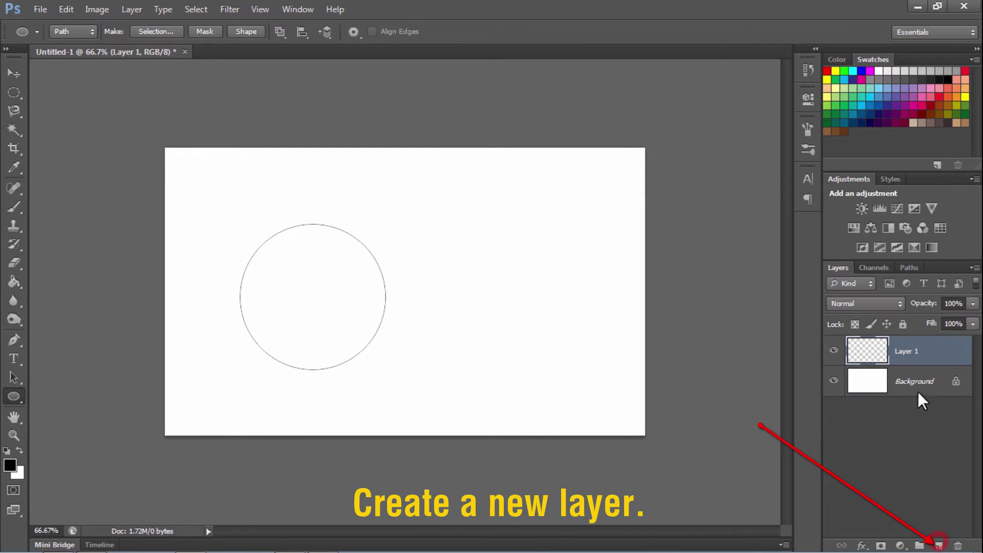
double_click(908, 351)
type("Circle")
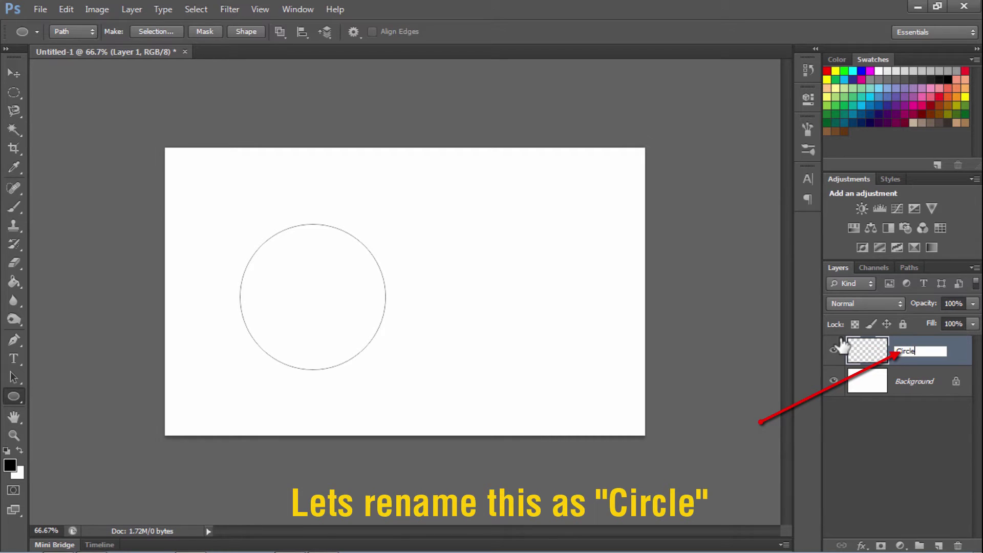
key("Return")
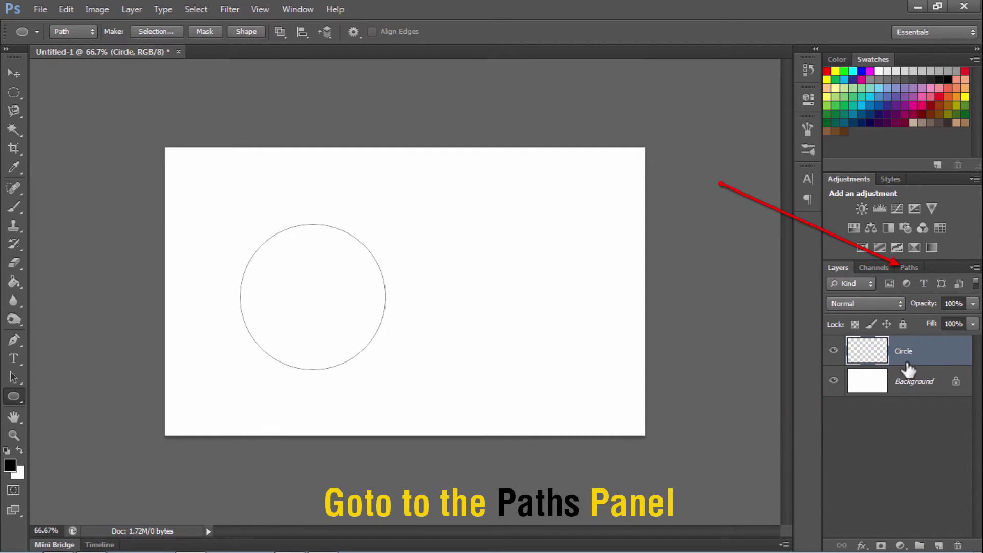
left_click(909, 268)
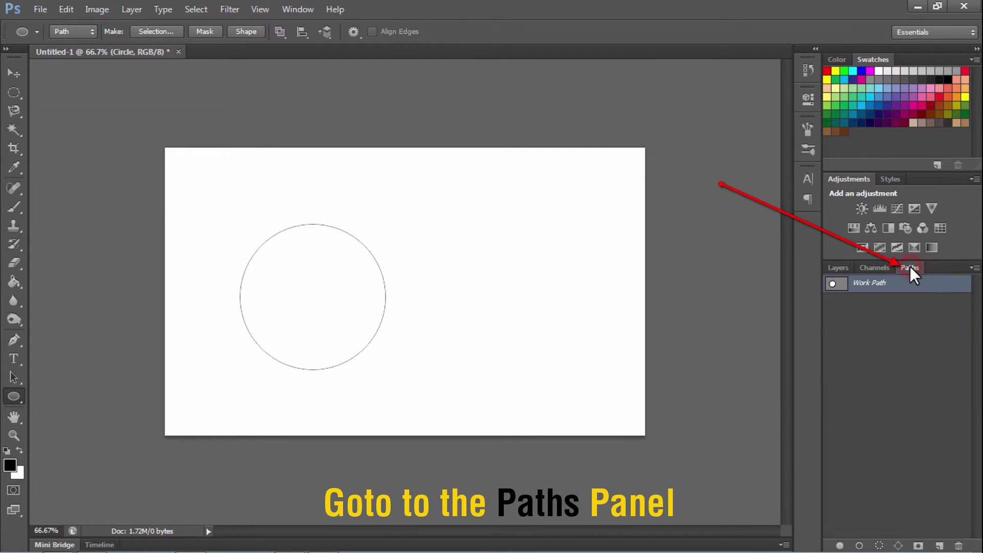
- Set up the Brush tool with 4 px size and 100% hardness
left_click(11, 212)
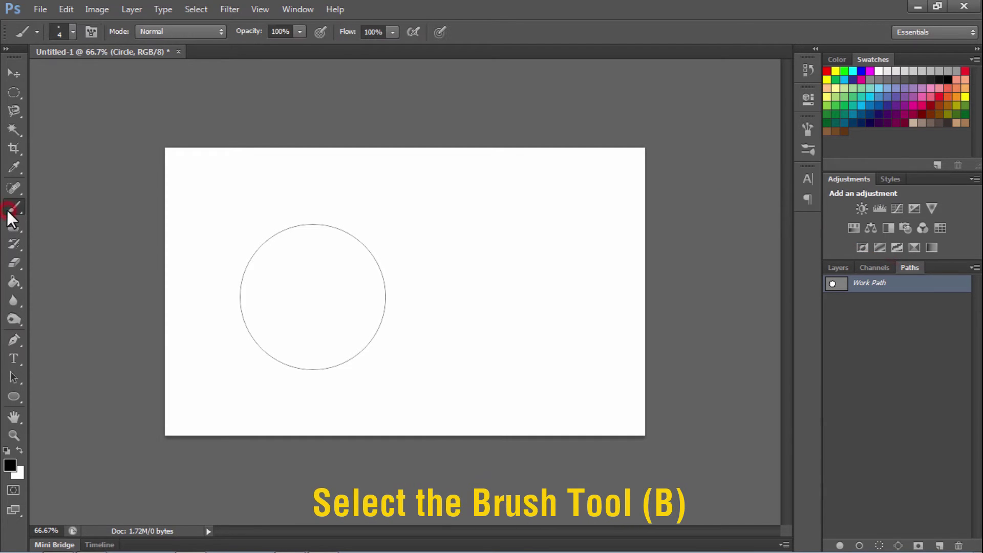
right_click(244, 195)
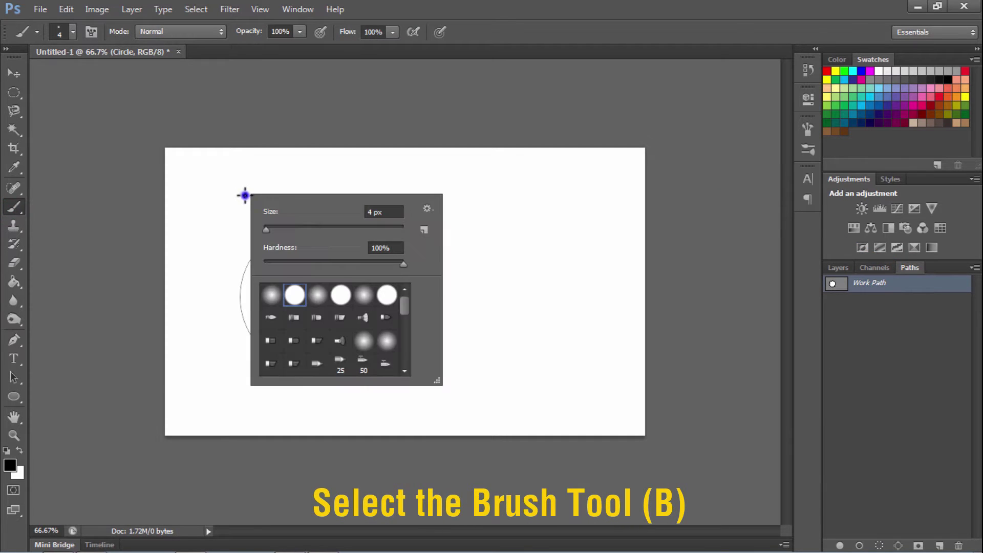
left_click(383, 213)
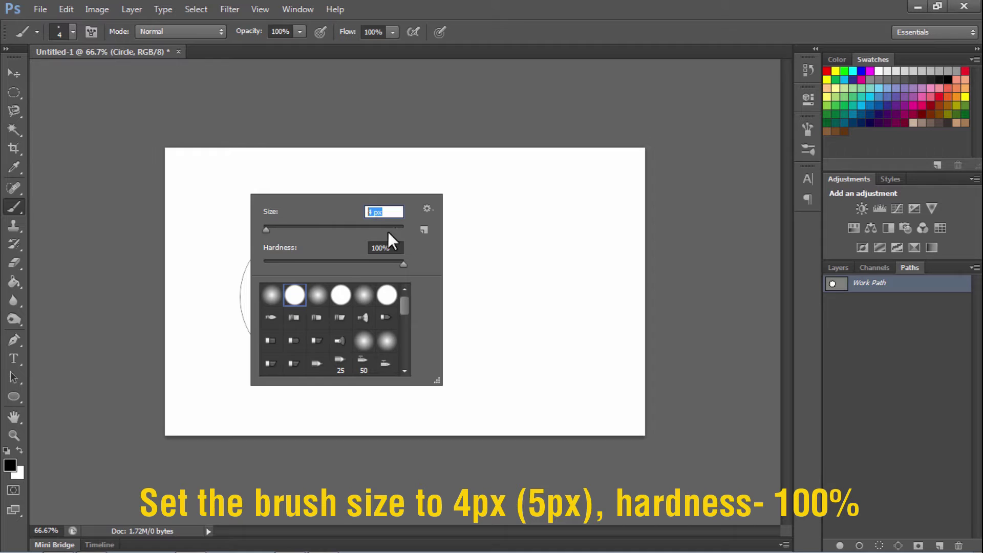
left_click(394, 248)
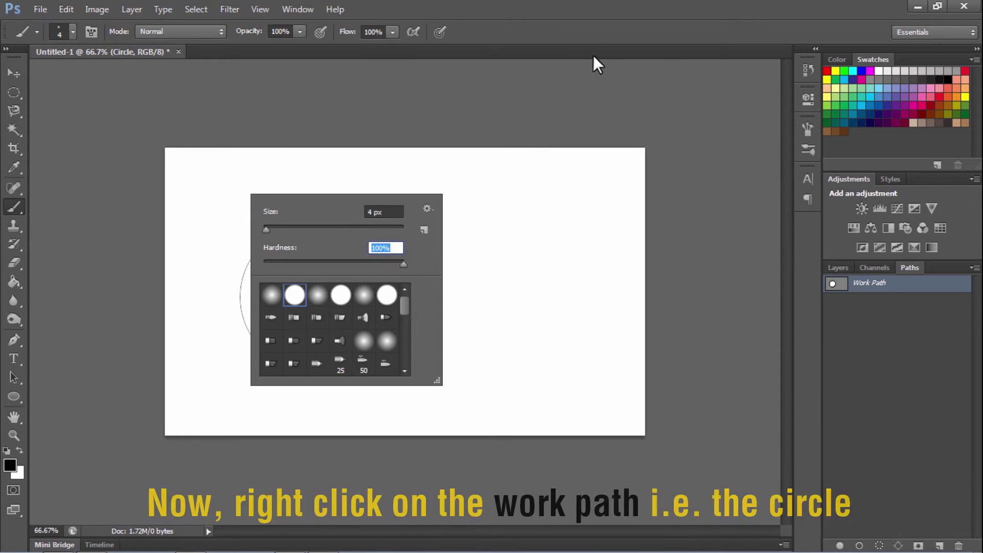
left_click(588, 32)
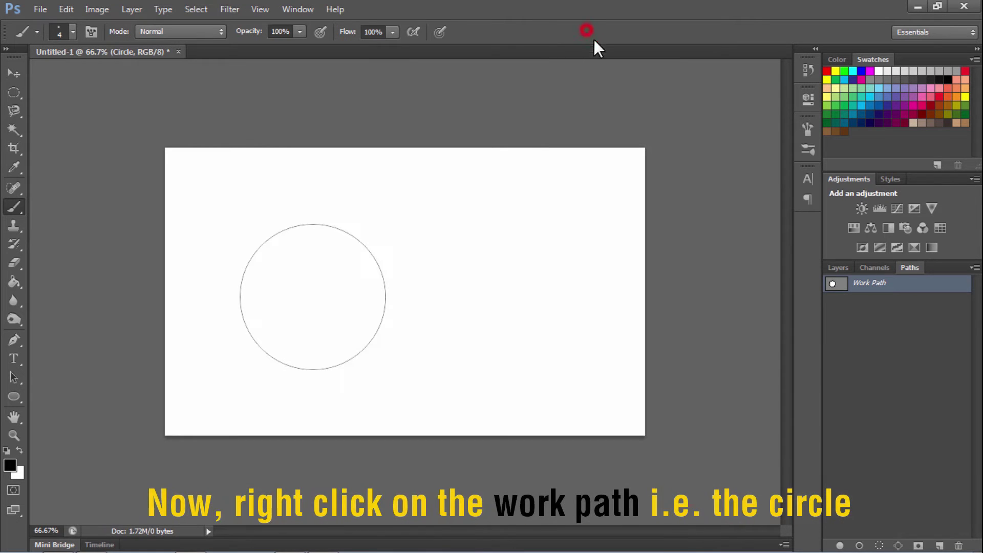
- Stroke the circle's Work Path with the brush to form a thin black ring
right_click(872, 284)
left_click(821, 370)
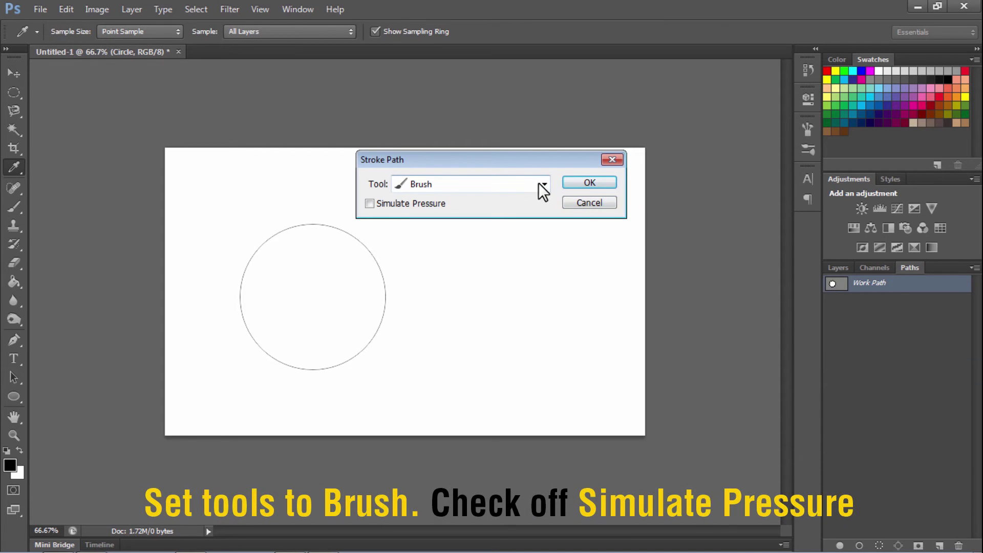
left_click(578, 186)
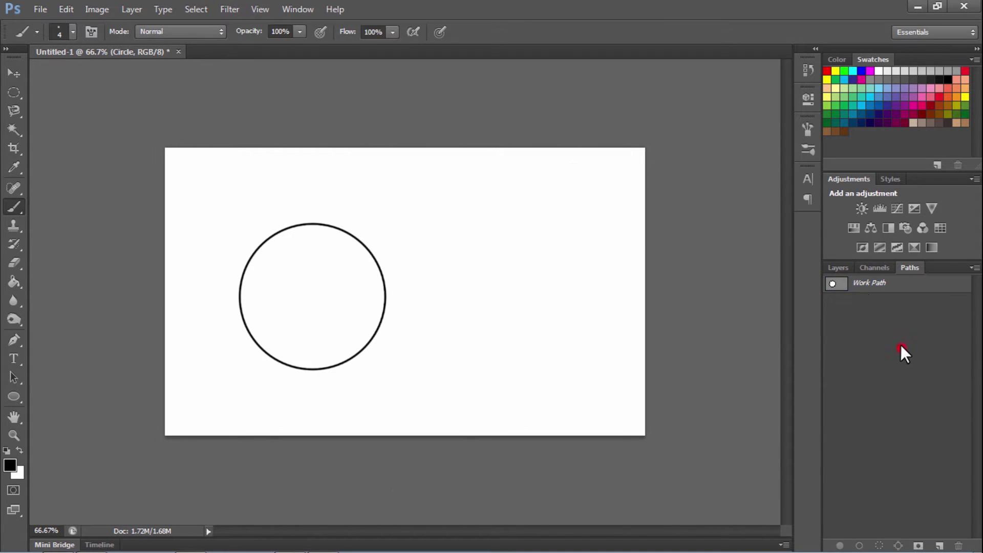
- Nudge the circle slightly to the left
left_click(841, 268)
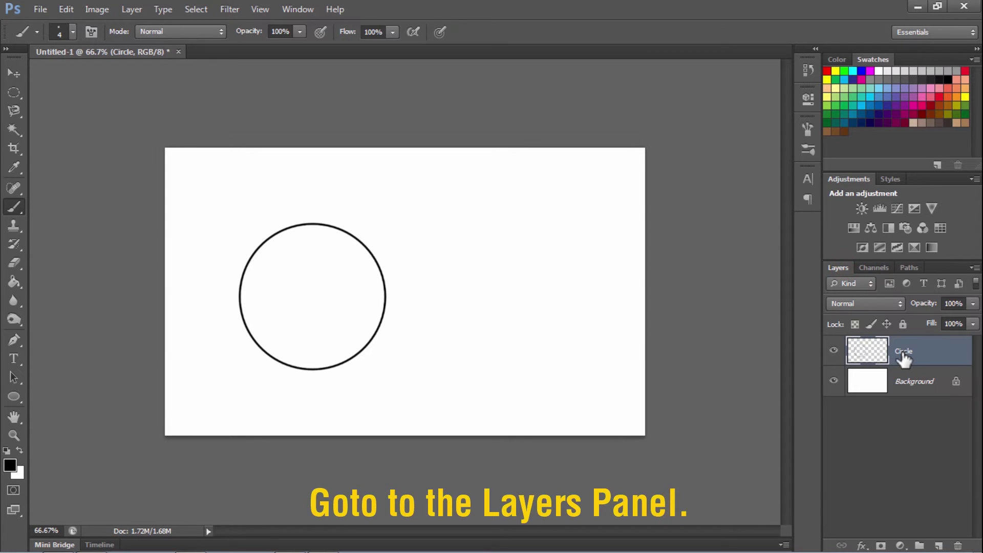
key("v")
left_click_drag(386, 296, 361, 295)
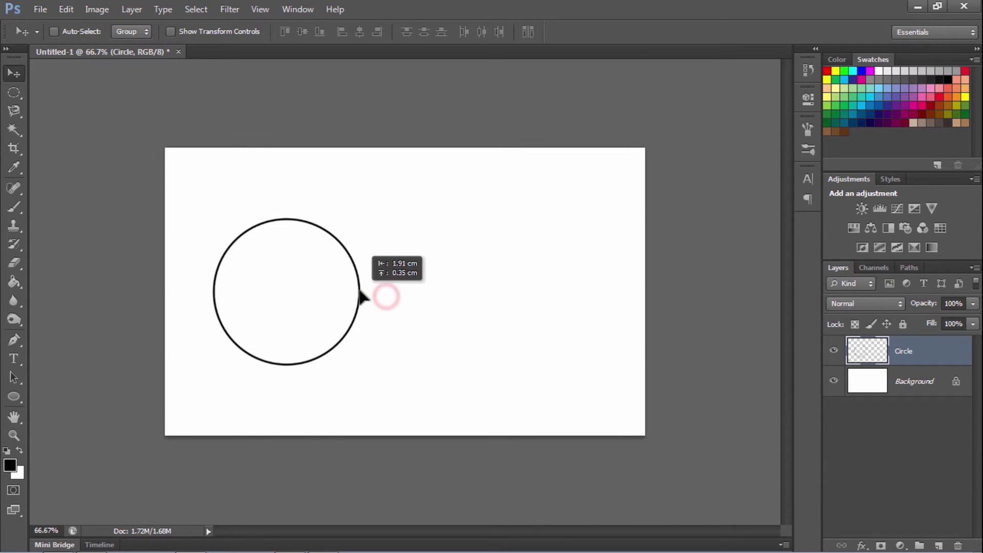
- Load the media-social custom shape set, replacing current shapes, and pick the microphone shape
left_click(14, 397)
right_click(17, 400)
left_click(81, 463)
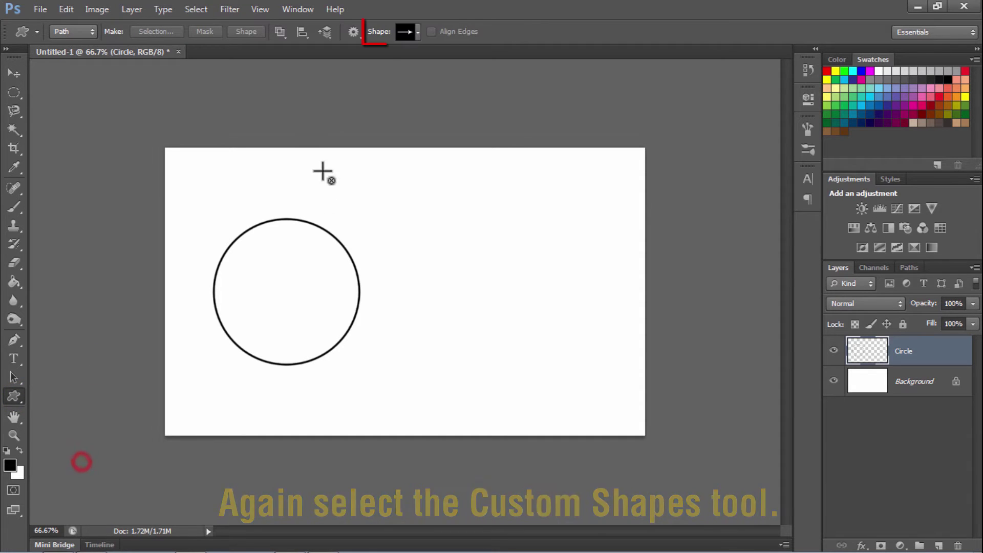
left_click(419, 33)
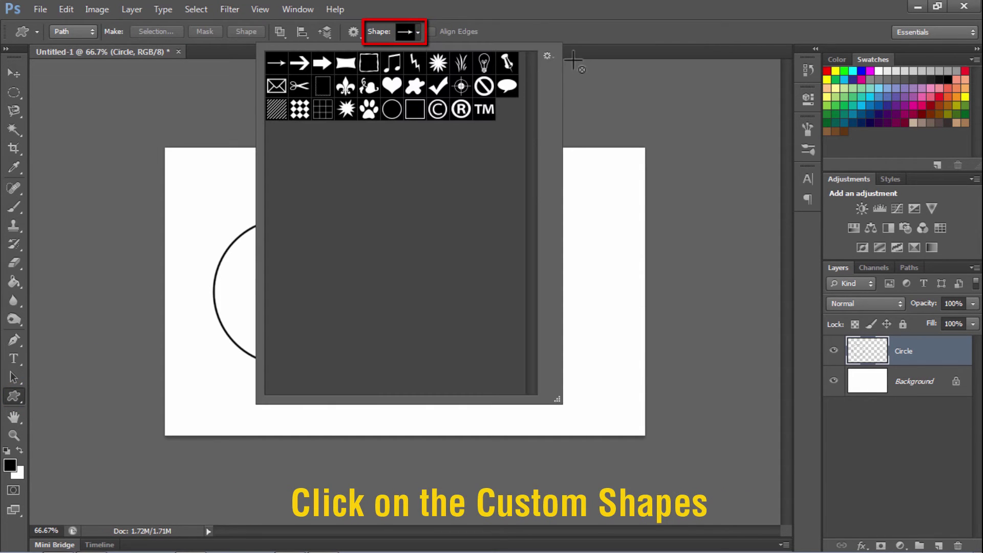
left_click(547, 55)
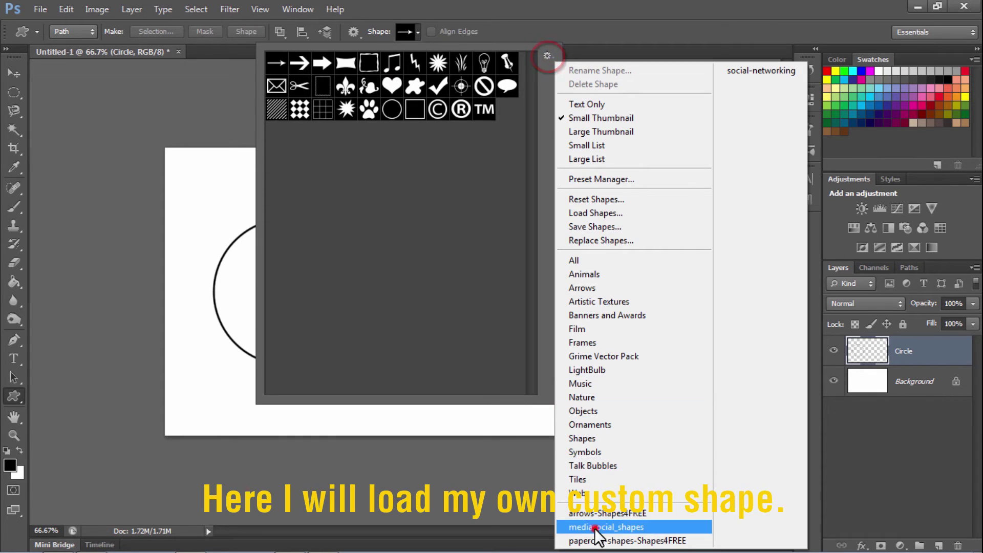
left_click(597, 527)
left_click(430, 216)
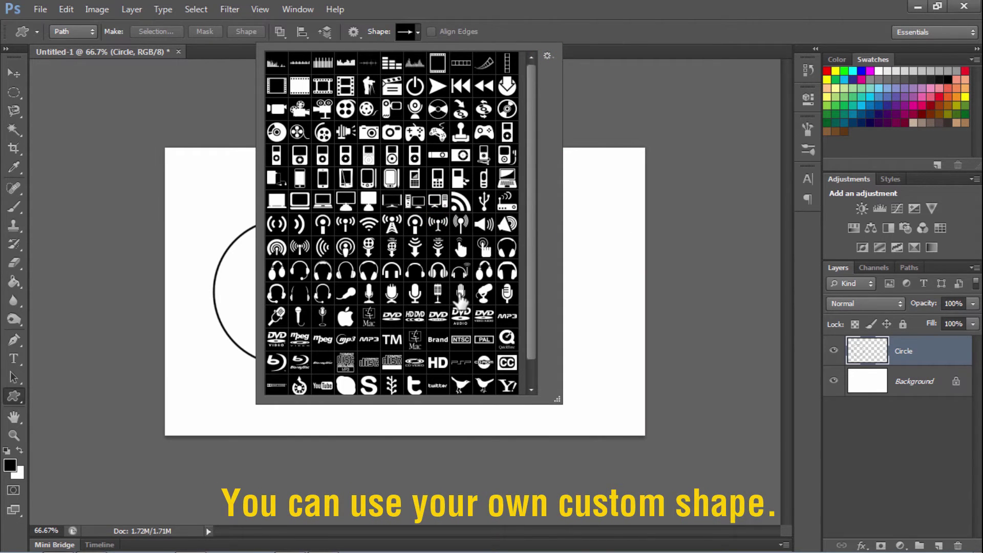
left_click(416, 294)
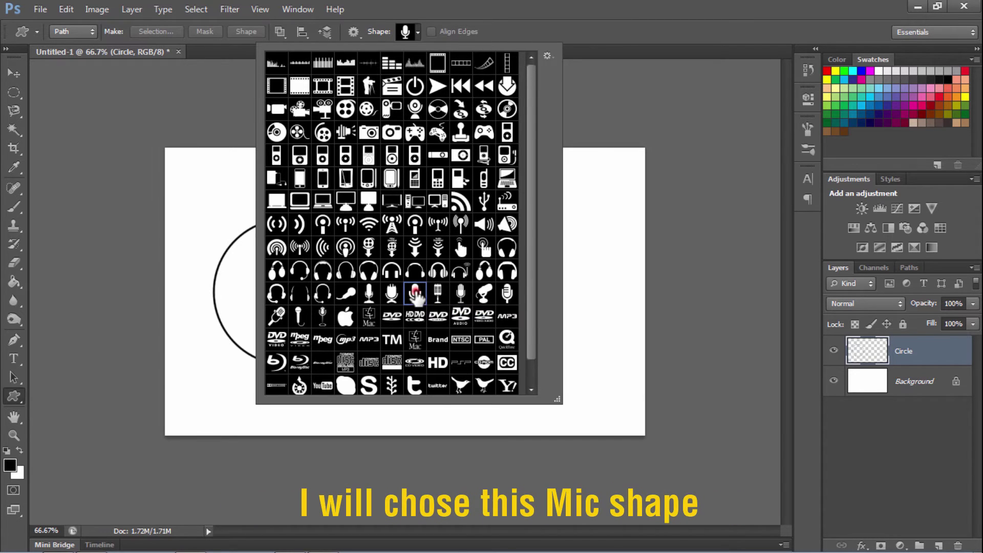
- Draw the microphone path inside the left circle and add a new layer named 'Mic'
left_click(579, 27)
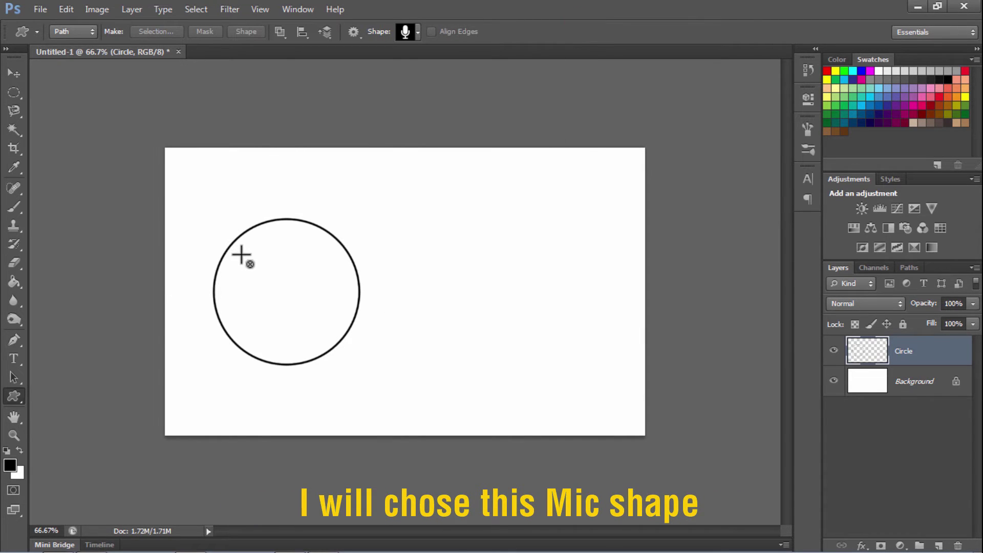
left_click_drag(258, 250, 318, 351)
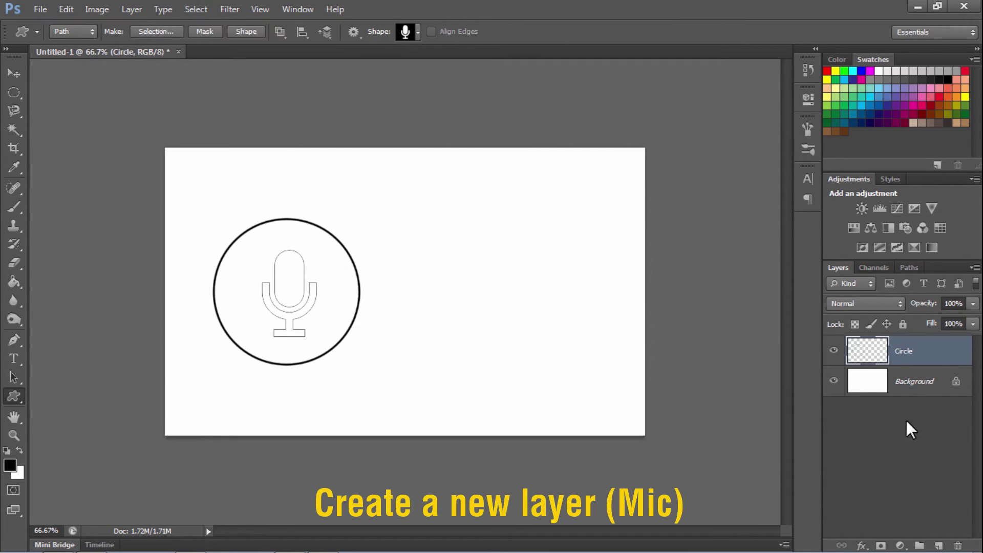
left_click(939, 545)
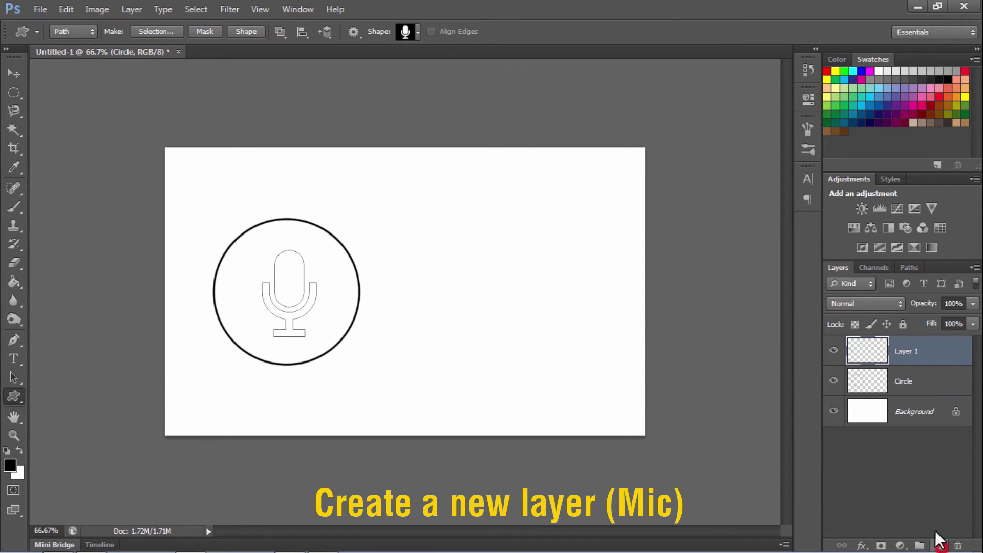
double_click(908, 351)
type("Mic")
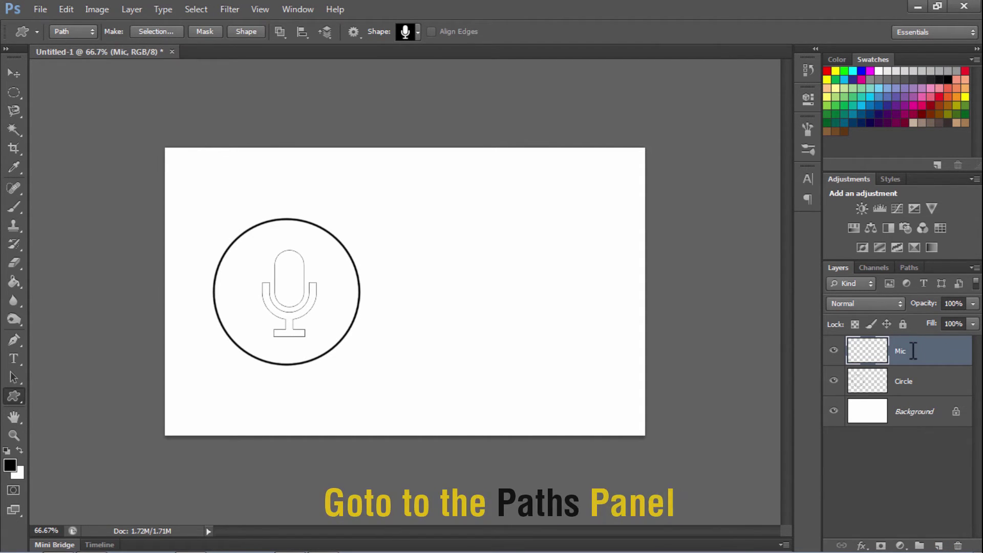
- Stroke the microphone Work Path in black, then deselect the path
left_click(909, 268)
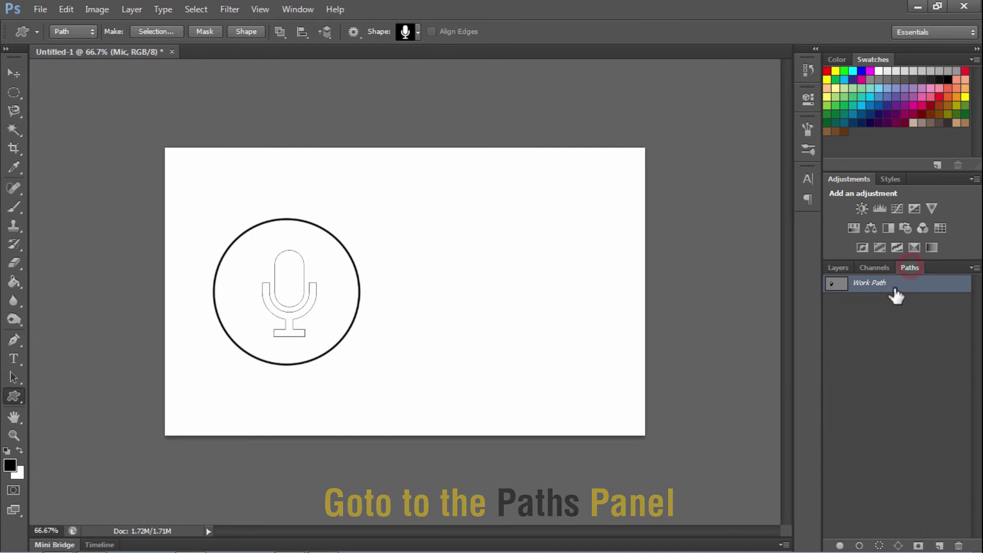
right_click(894, 286)
left_click(869, 374)
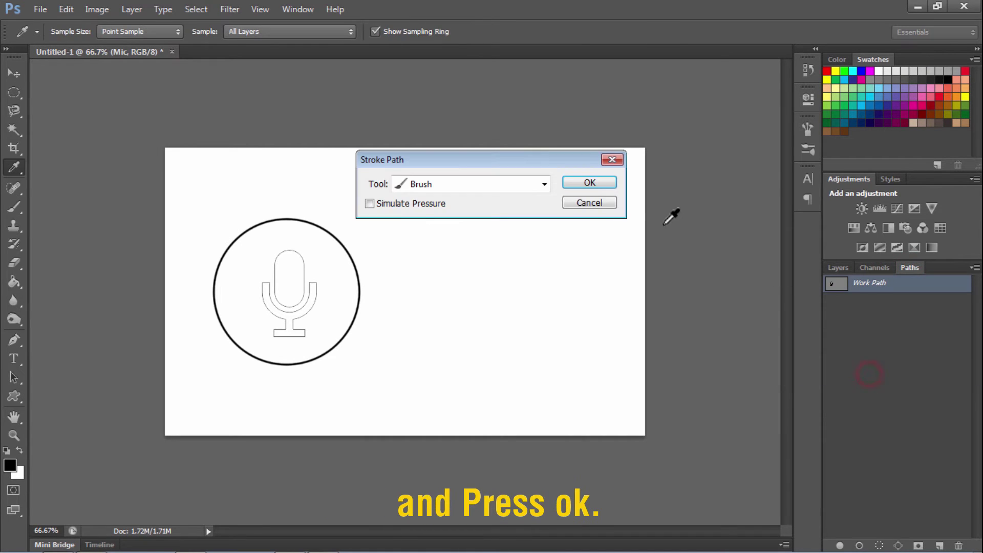
left_click(596, 184)
left_click(893, 369)
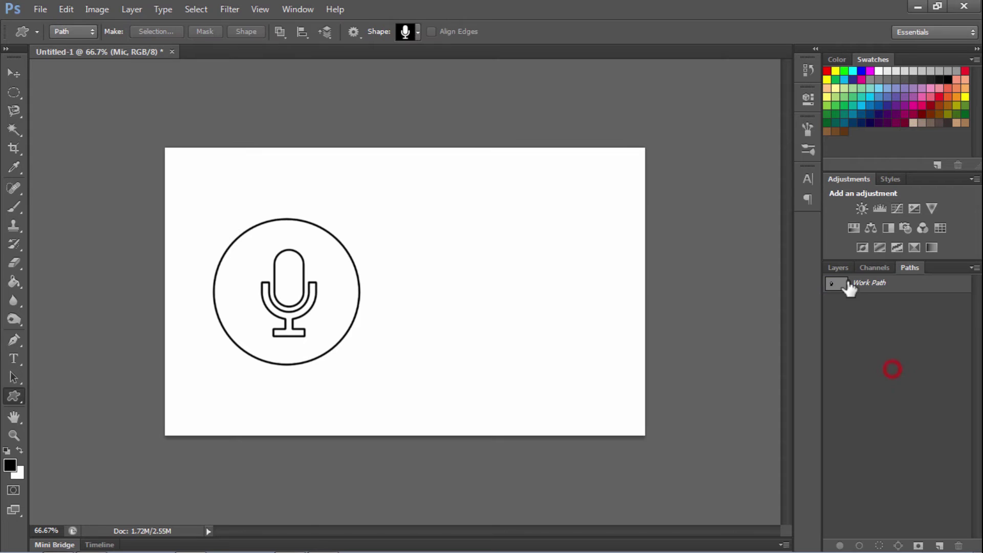
- Centre the microphone inside the left circle
left_click(837, 269)
key("v")
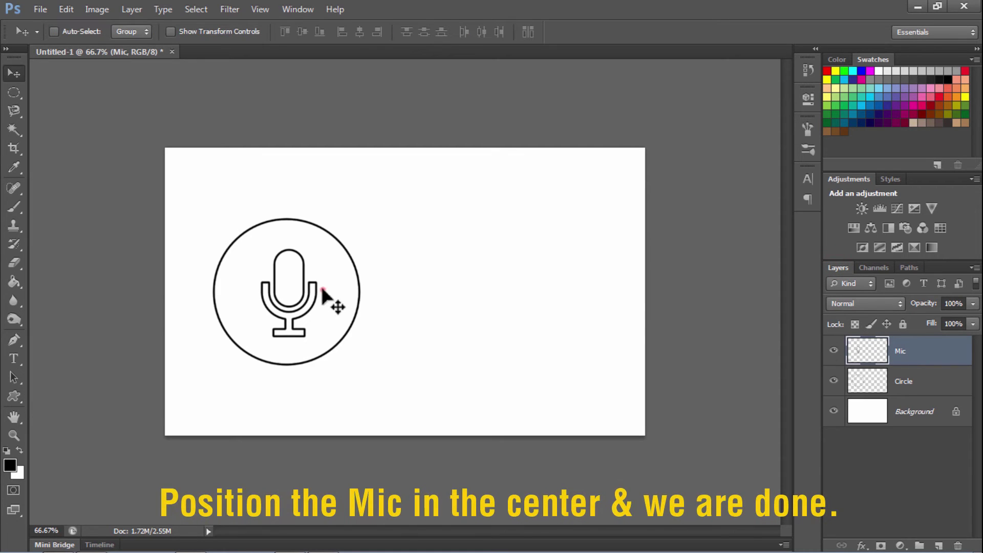
left_click_drag(325, 292, 318, 294)
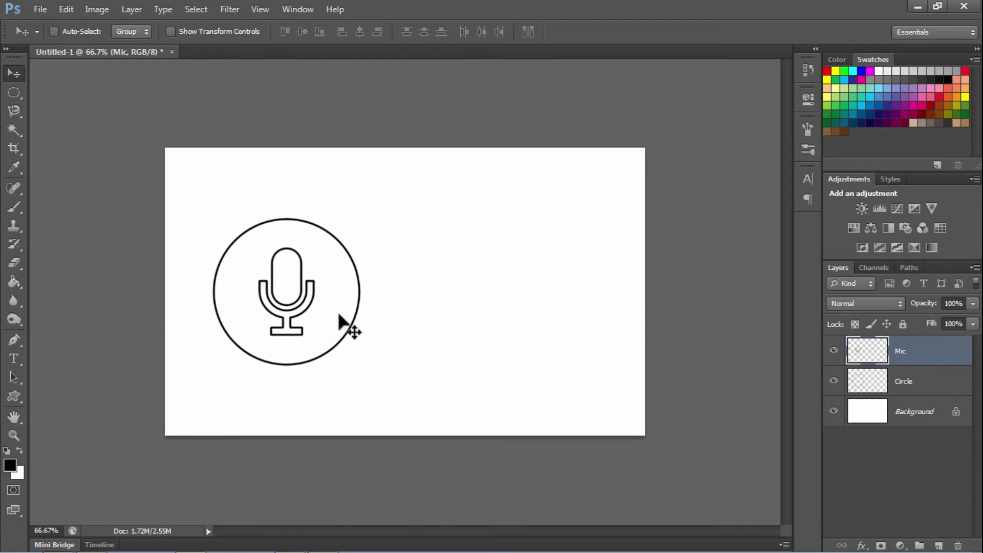
- Duplicate the Circle layer, move 'Circle copy' to the top, and shift its ring right
left_click(901, 381)
right_click(900, 381)
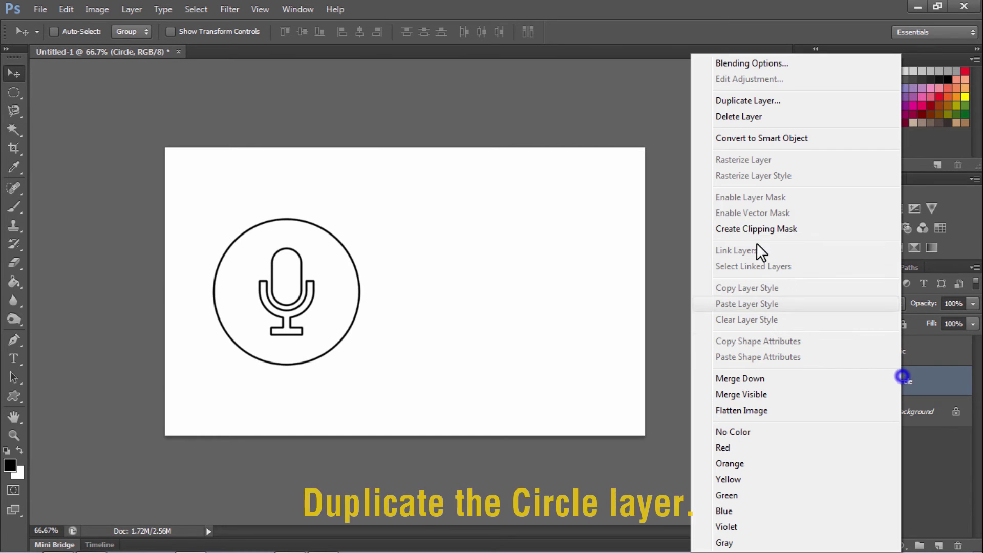
left_click(743, 101)
left_click(606, 162)
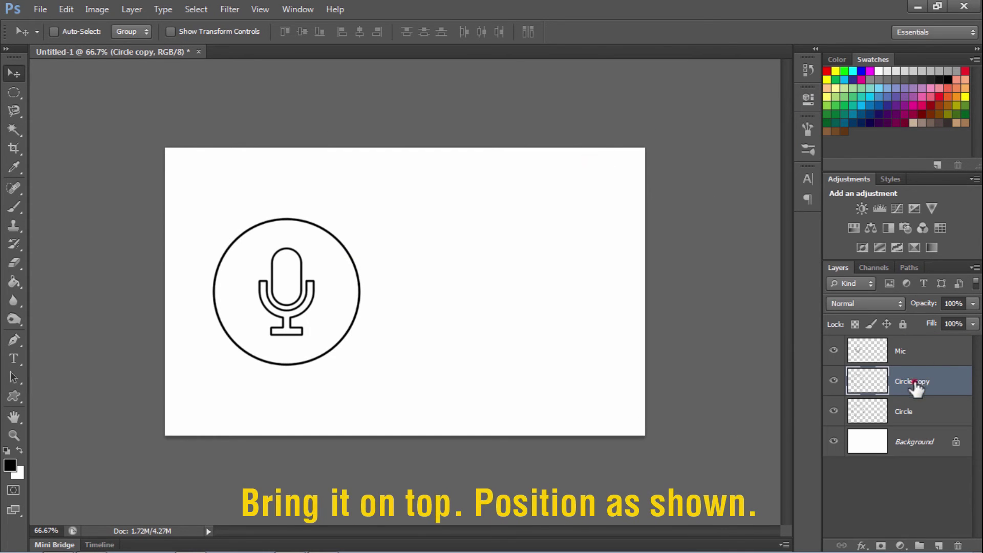
left_click_drag(918, 388, 914, 355)
left_click_drag(358, 312, 588, 317)
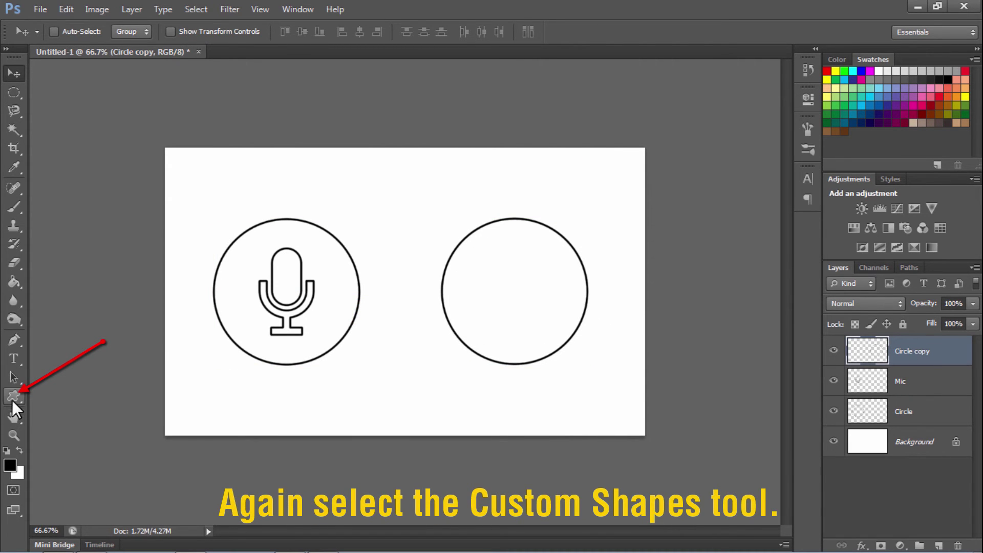
- Draw the tapping-hand custom shape path inside the right circle and add an empty Layer 1
left_click(14, 397)
left_click(417, 33)
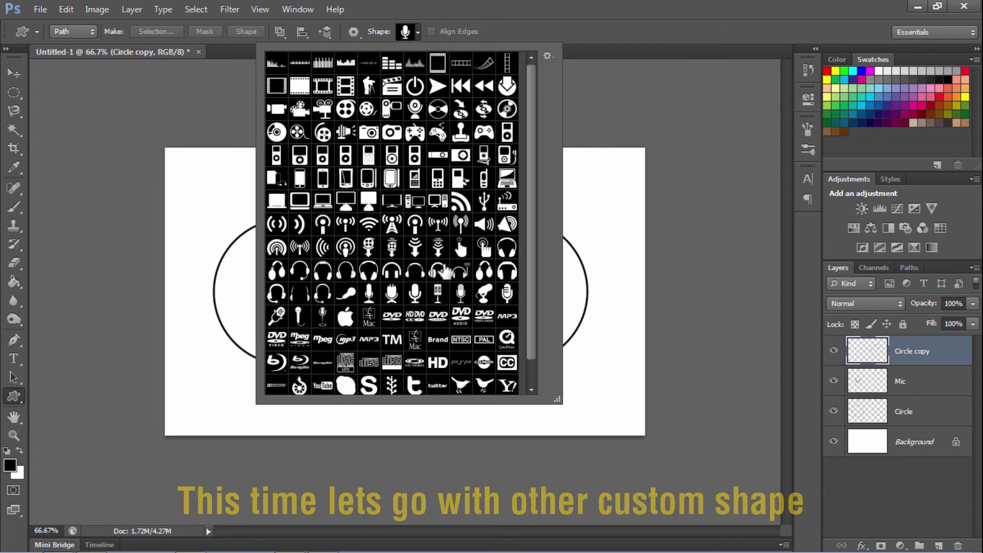
left_click(558, 29)
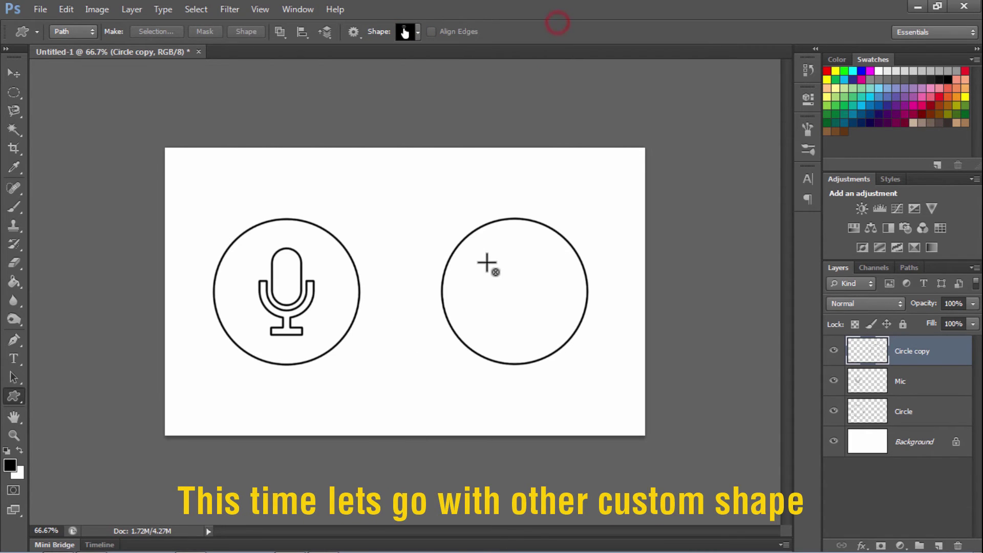
mouse_move(493, 256)
left_mouse_down()
mouse_move(547, 341)
mouse_move(535, 330)
left_mouse_up()
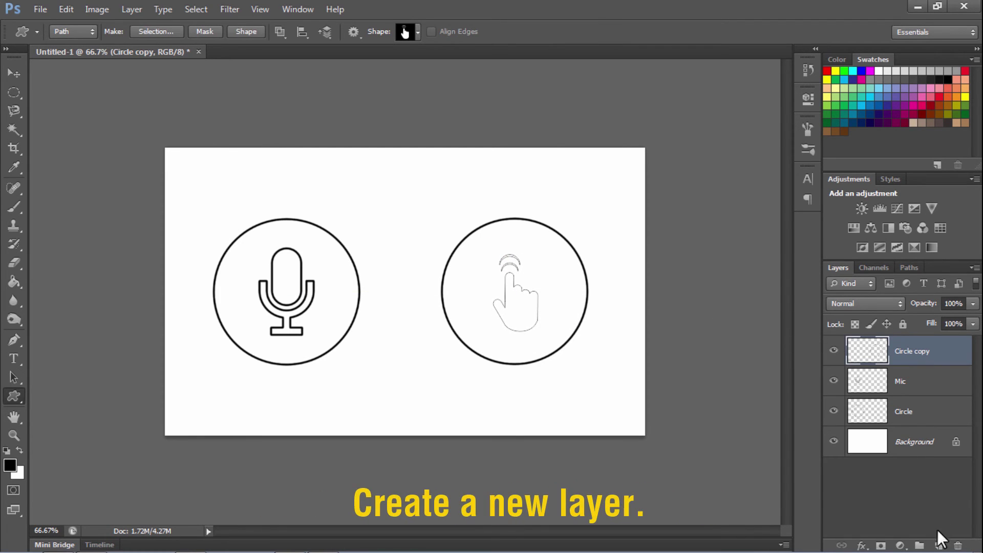
left_click(939, 545)
- Stroke the hand Work Path in black on Layer 1, then deselect the path
left_click(906, 268)
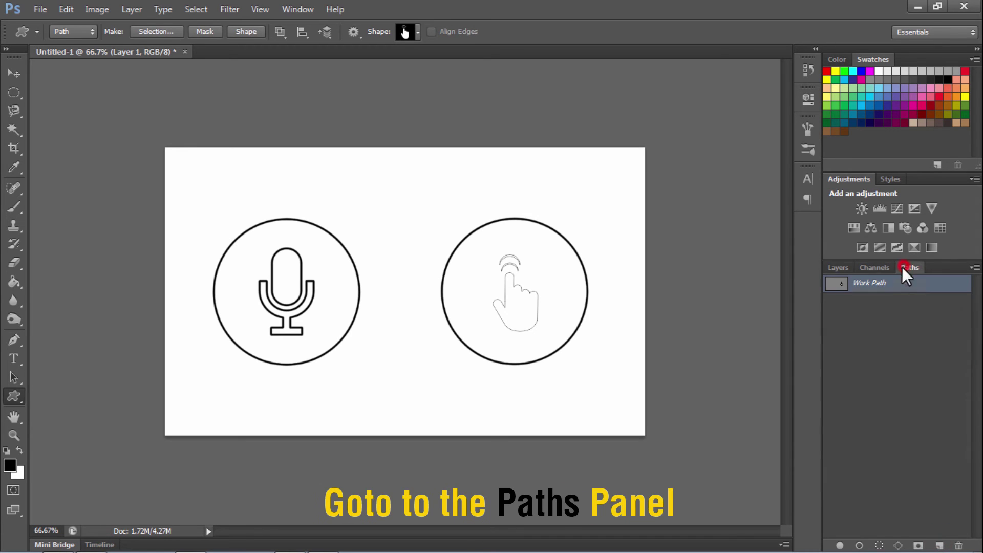
right_click(885, 291)
left_click(844, 371)
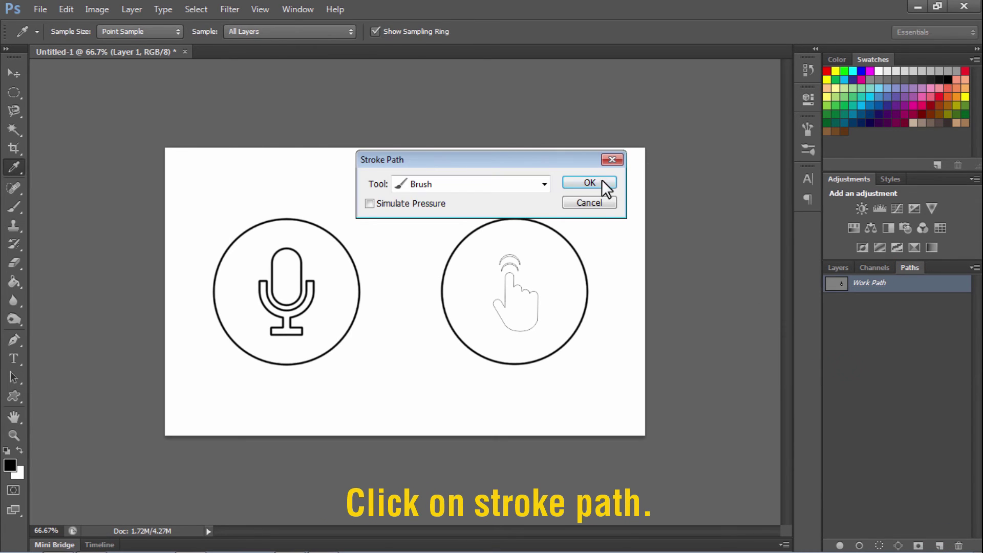
left_click(602, 182)
left_click(919, 379)
- Nudge the hand to the centre of the right circle
left_click(838, 268)
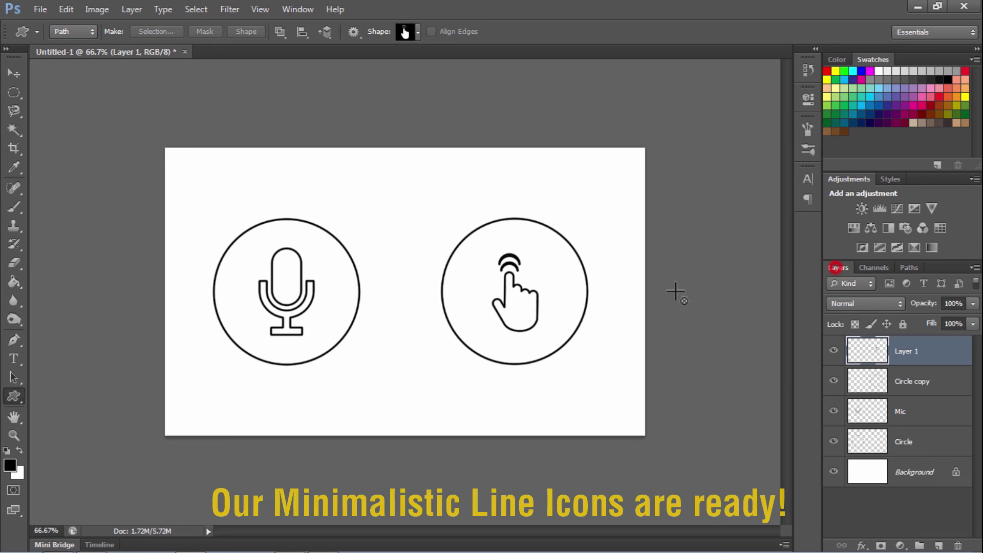
key("v")
left_click_drag(555, 325, 551, 322)
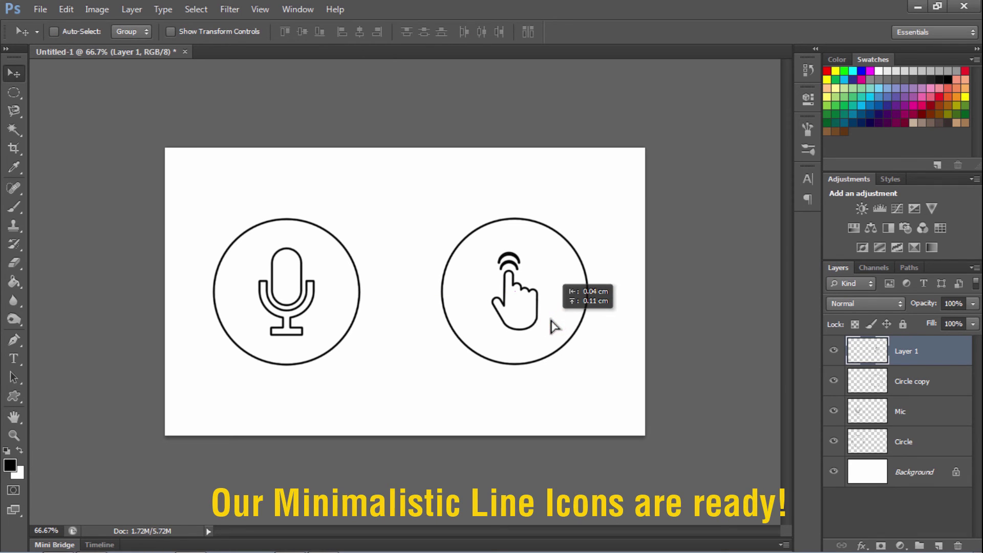